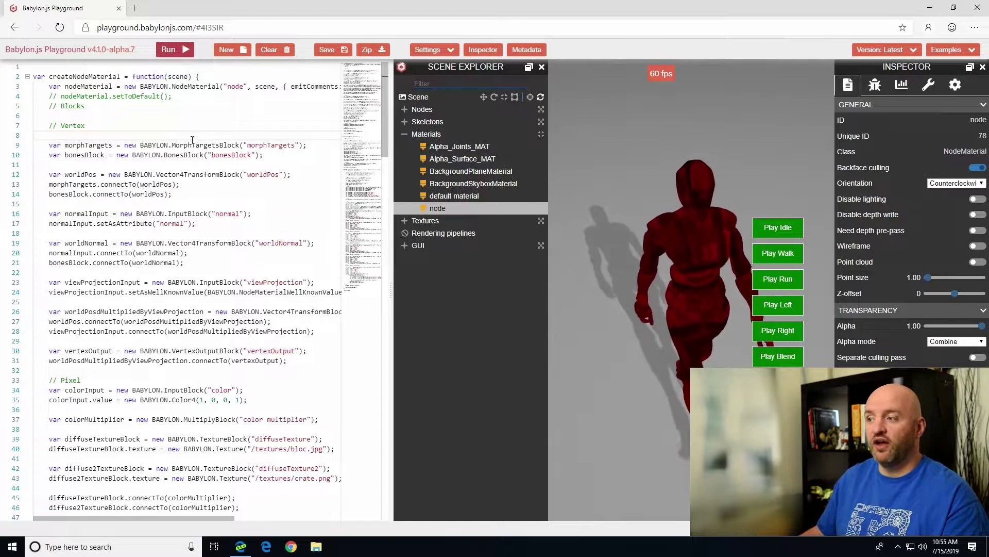
Examine the bonesBlock, colorMultiplier and colorInput definitions in the node material code.
double_click(92, 155)
scroll(104, 201, "down", 5)
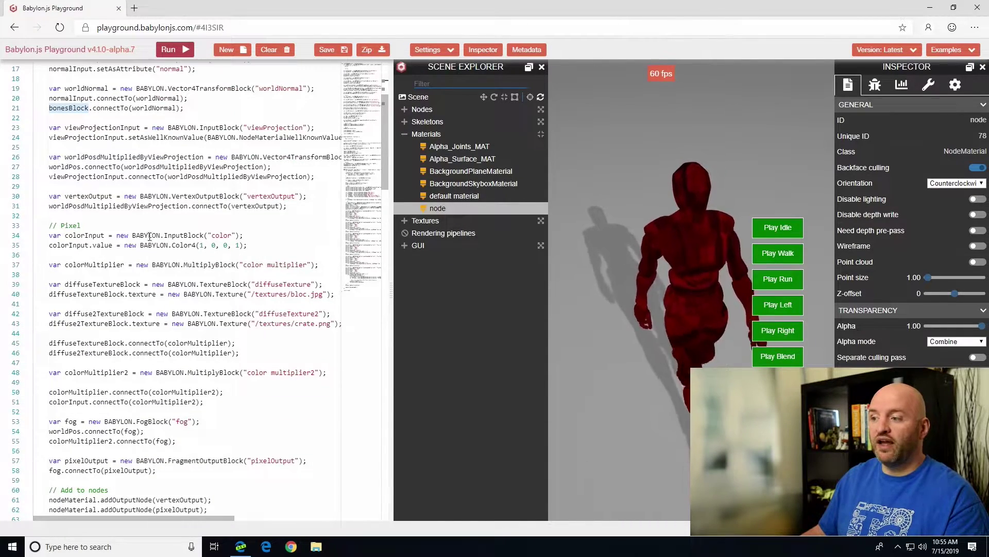
double_click(102, 266)
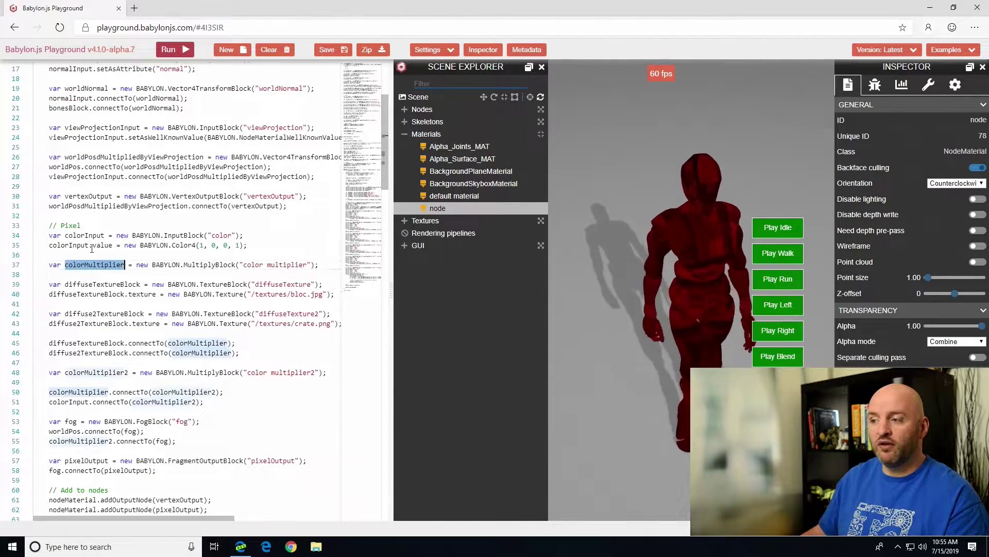
double_click(78, 246)
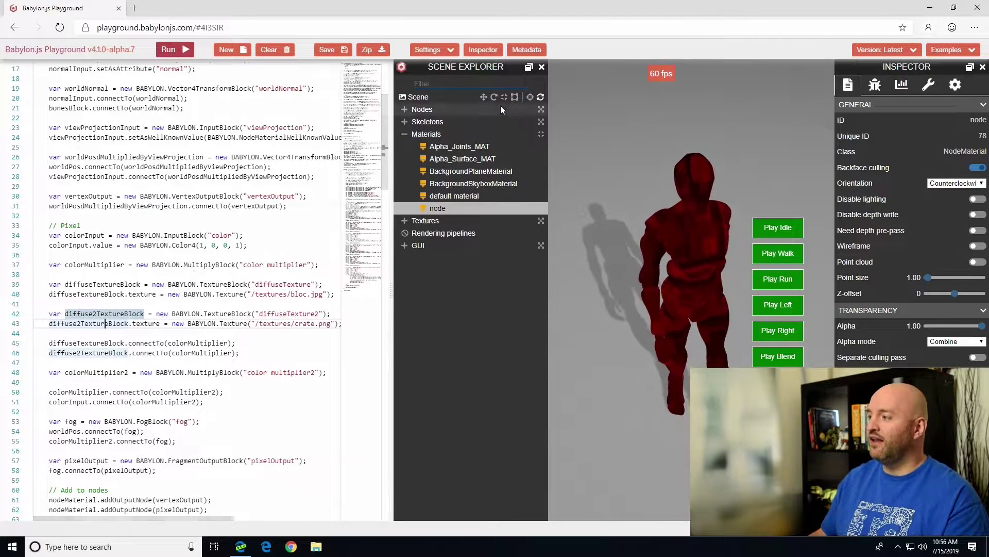
Open the scene's node material in the Node Material Editor.
left_click(448, 197)
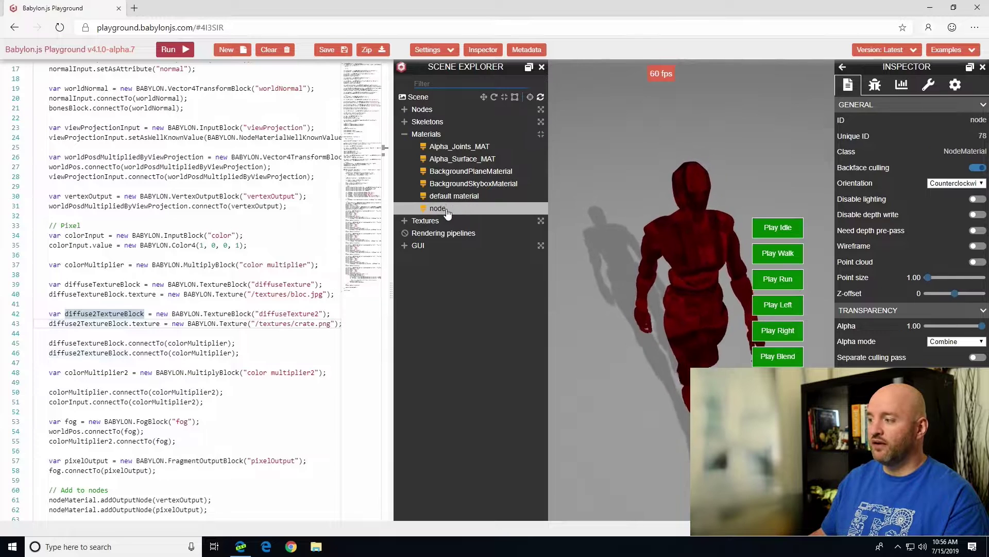
left_click(438, 208)
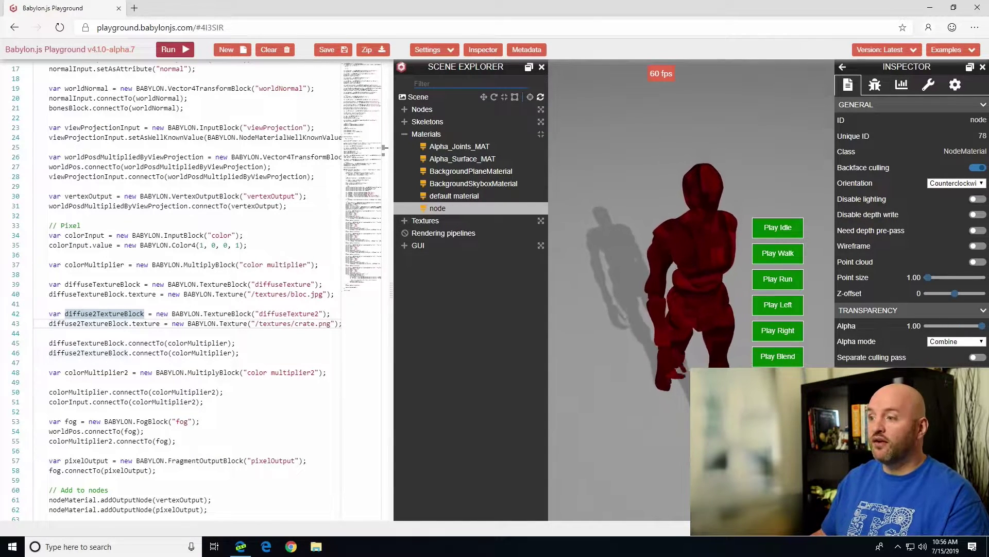
left_click(911, 392)
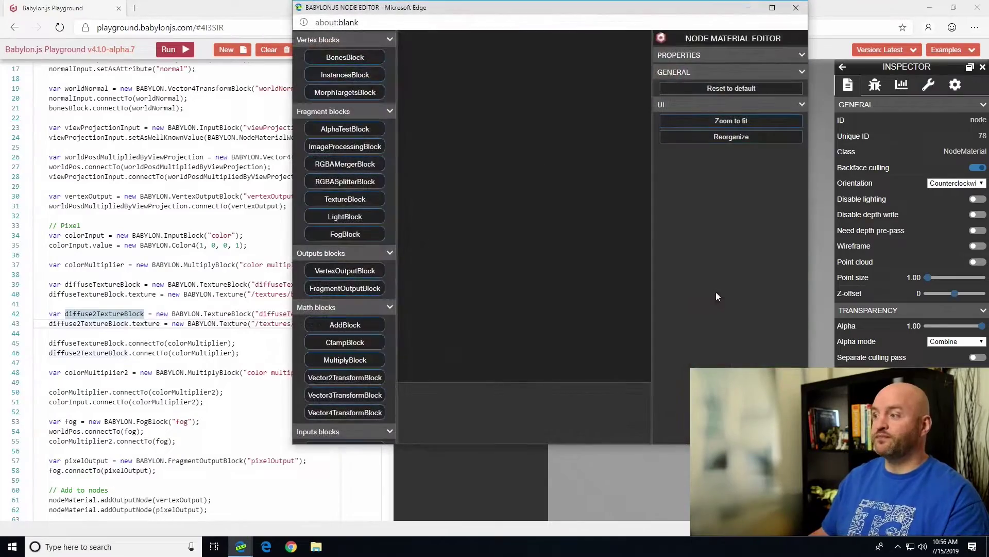
Arrange the node editor window and the playground window side by side, with the editor on the left half.
double_click(635, 13)
left_click_drag(635, 11, 1, 154)
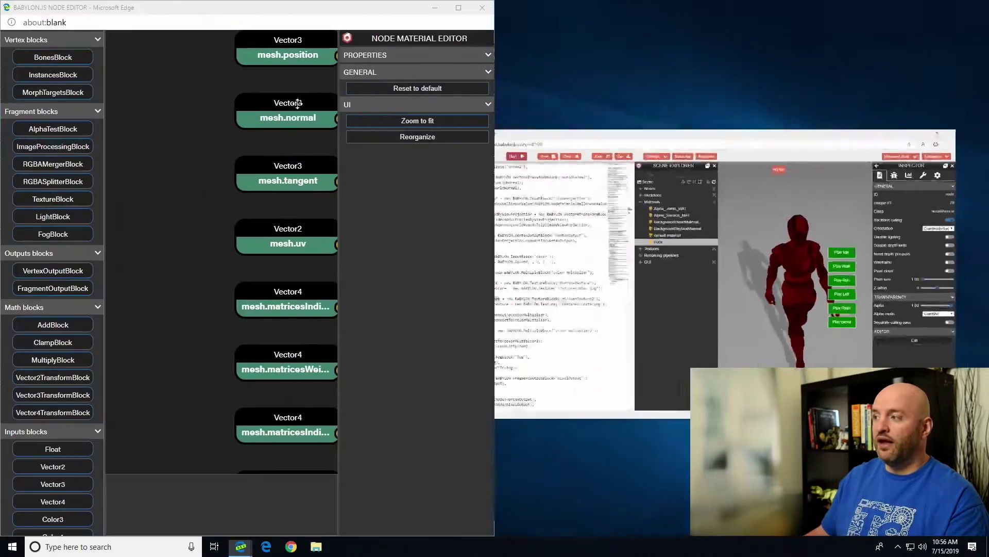
left_click(724, 171)
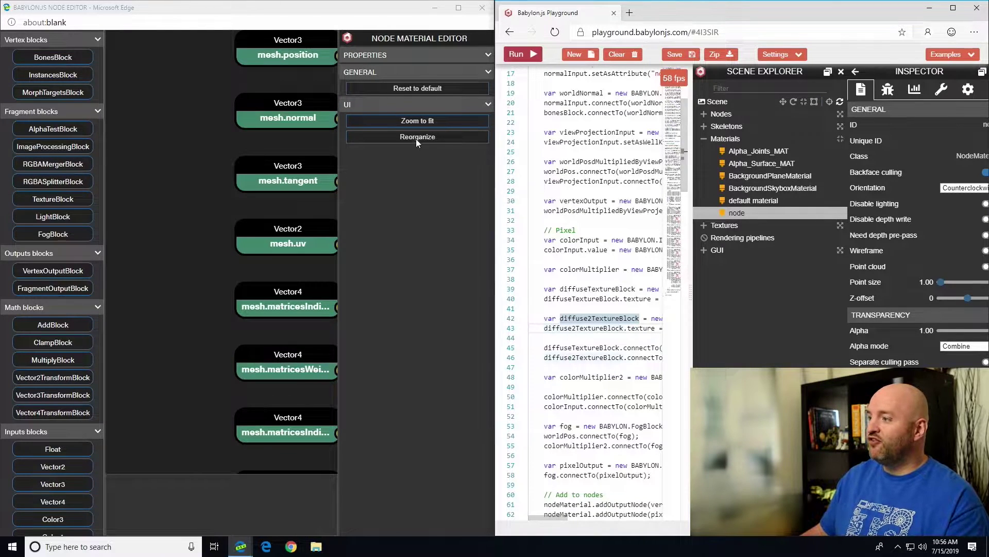
Widen the graph canvas, reorganize the node graph and zoom it to fit.
left_click_drag(337, 73, 364, 73)
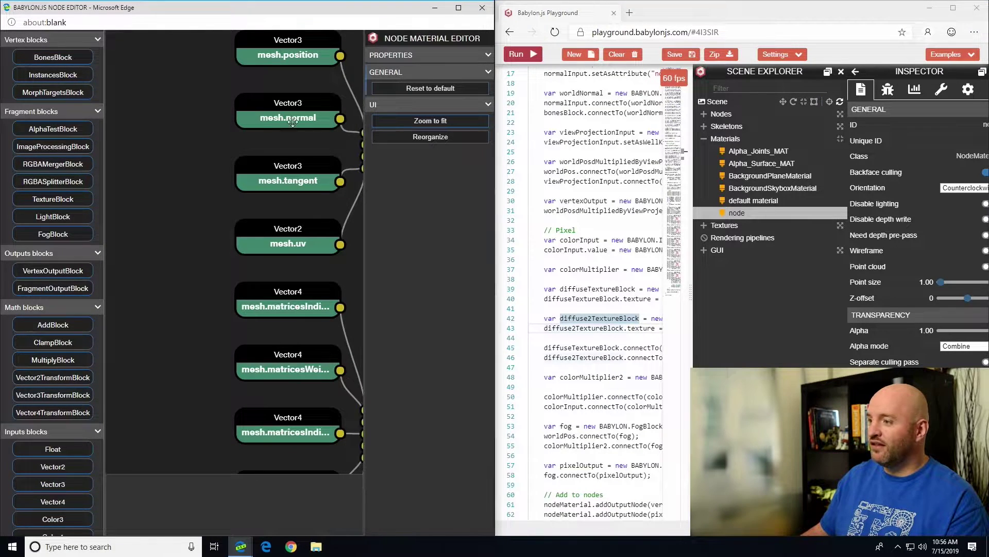
left_click(426, 136)
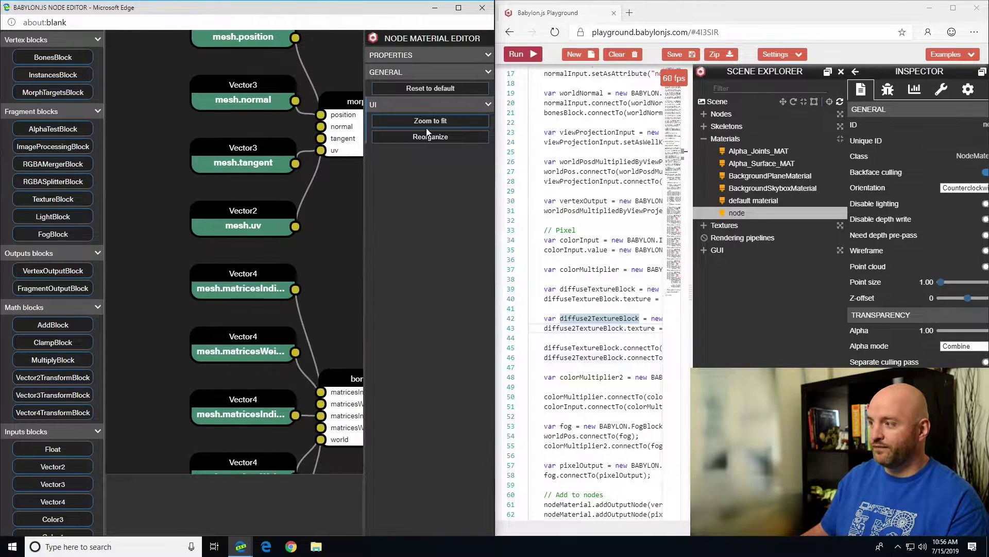
left_click(428, 123)
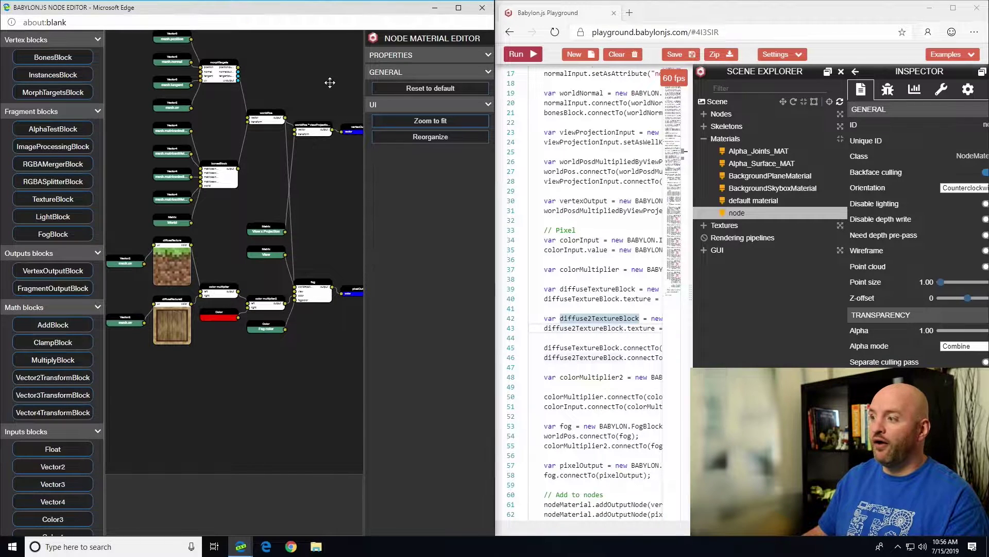
Maximize the node editor and examine the morphTargets and bonesBlock blocks with their mesh inputs.
left_click(458, 10)
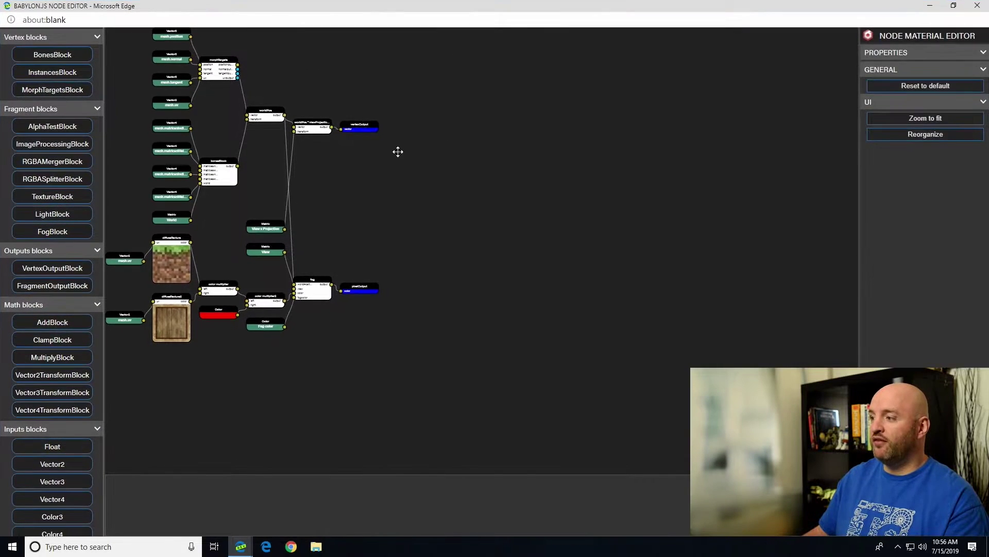
scroll(479, 249, "up", 5)
scroll(482, 268, "up", 2)
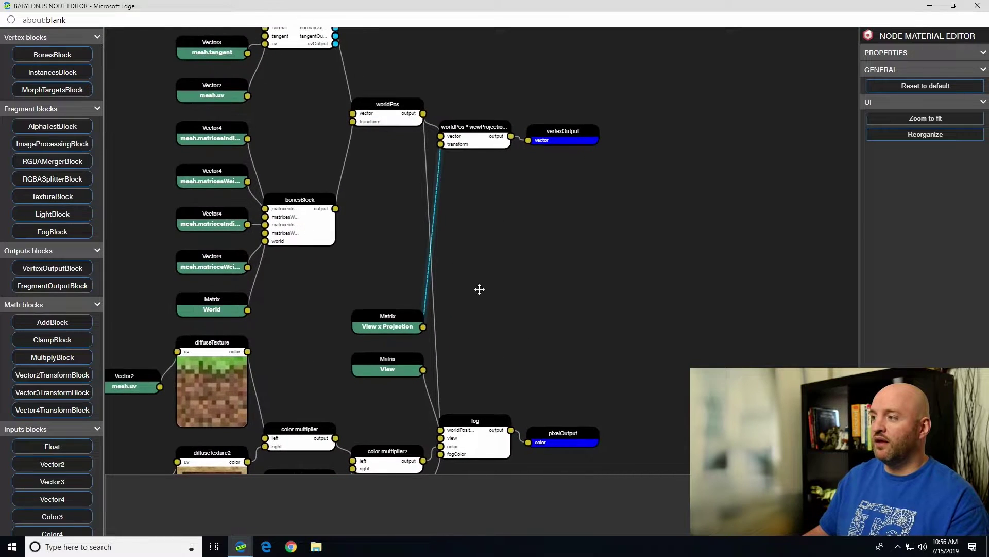
left_click_drag(460, 229, 581, 419)
scroll(426, 192, "up", 2)
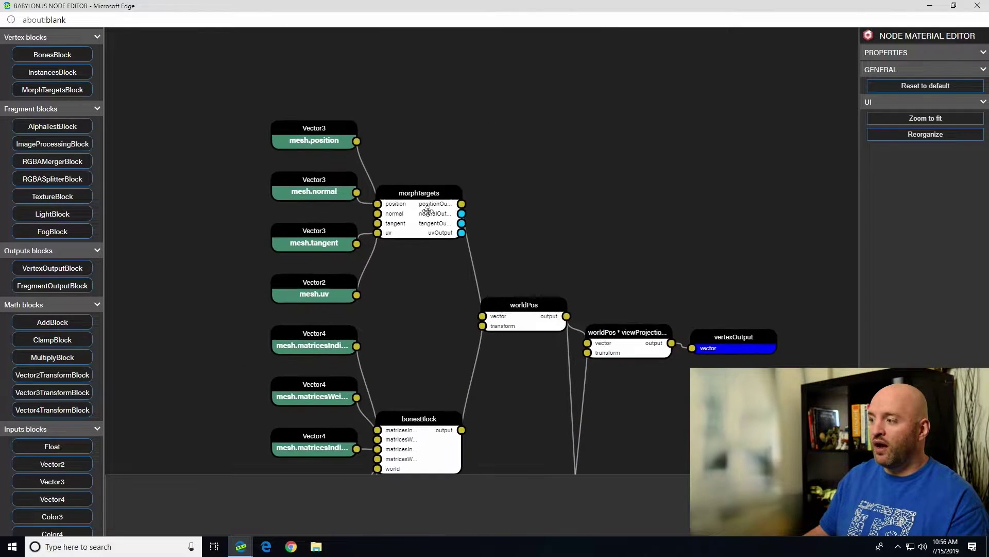
left_click(428, 219)
left_click_drag(442, 294, 422, 161)
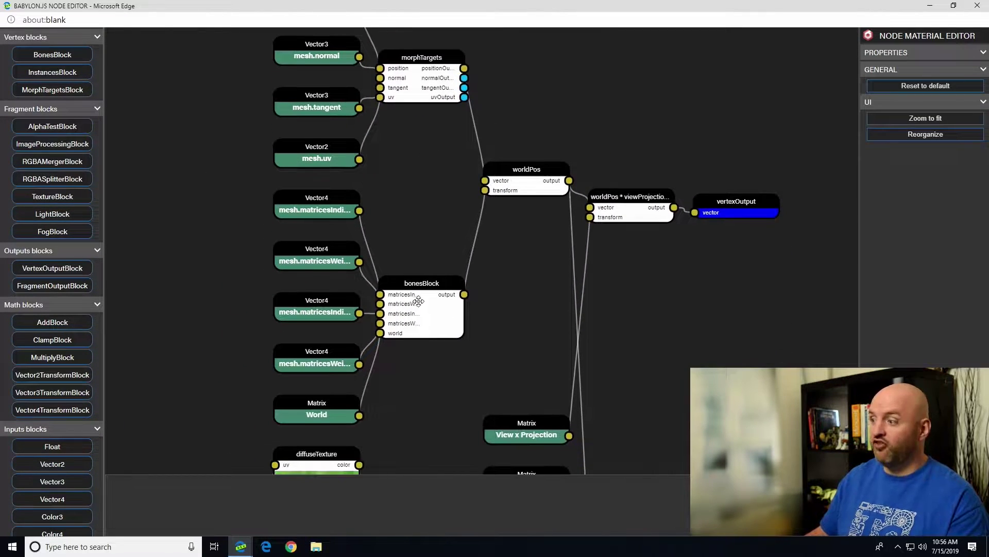
left_click(439, 304)
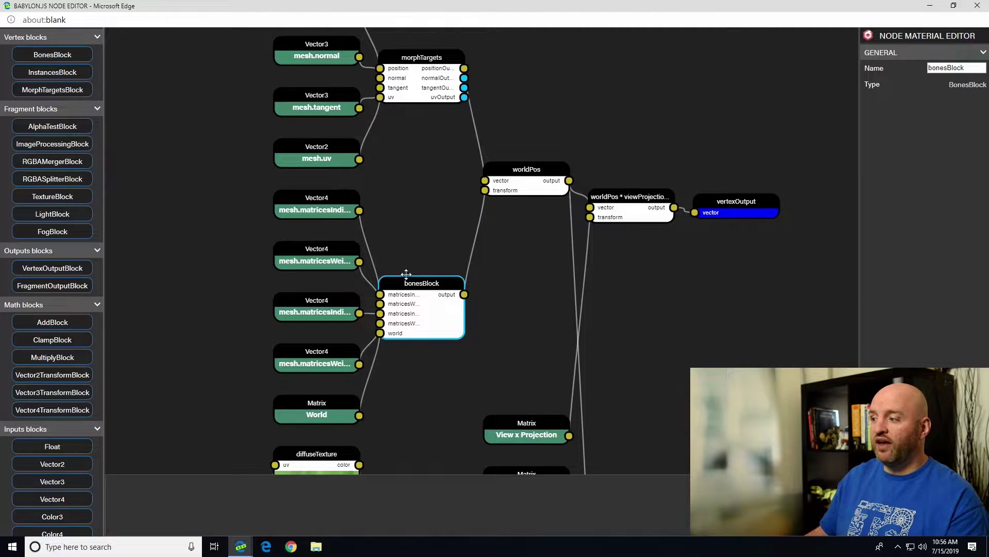
Spread out the vertex part of the graph by repositioning the worldPos, worldPos * viewProjection, View x Projection and vertexOutput blocks.
left_click_drag(524, 173, 527, 189)
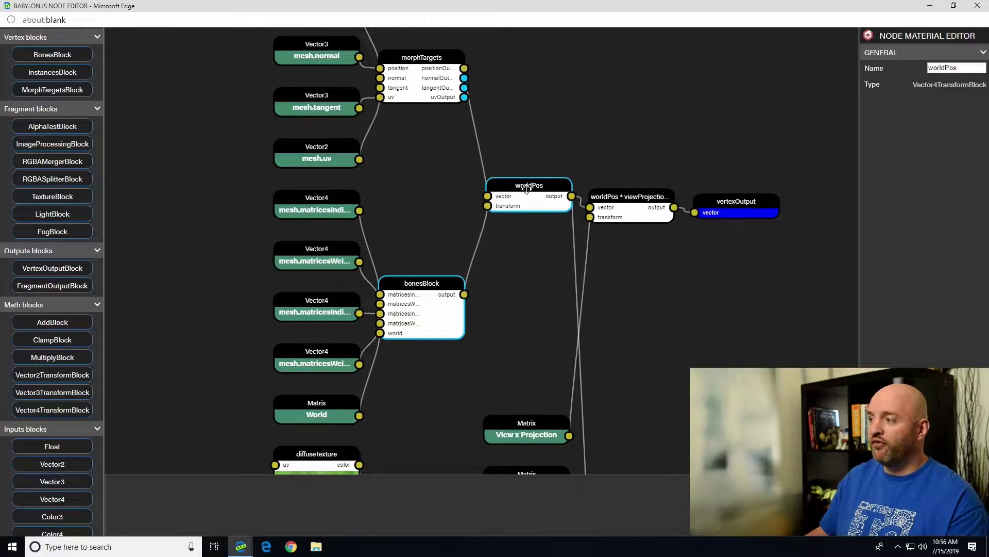
left_click_drag(517, 255, 448, 212)
left_click_drag(565, 173, 582, 208)
left_click_drag(459, 401, 458, 270)
left_click_drag(657, 176, 730, 211)
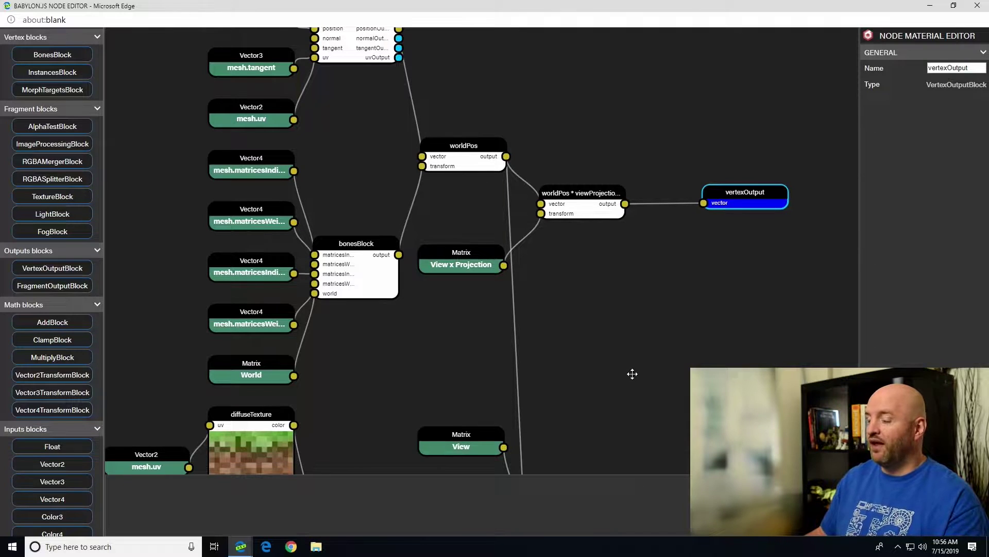
Review the diffuse texture, Color and multiplier blocks, and move the fog and pixelOutput blocks farther apart.
left_click_drag(632, 374, 687, 164)
left_click(331, 237)
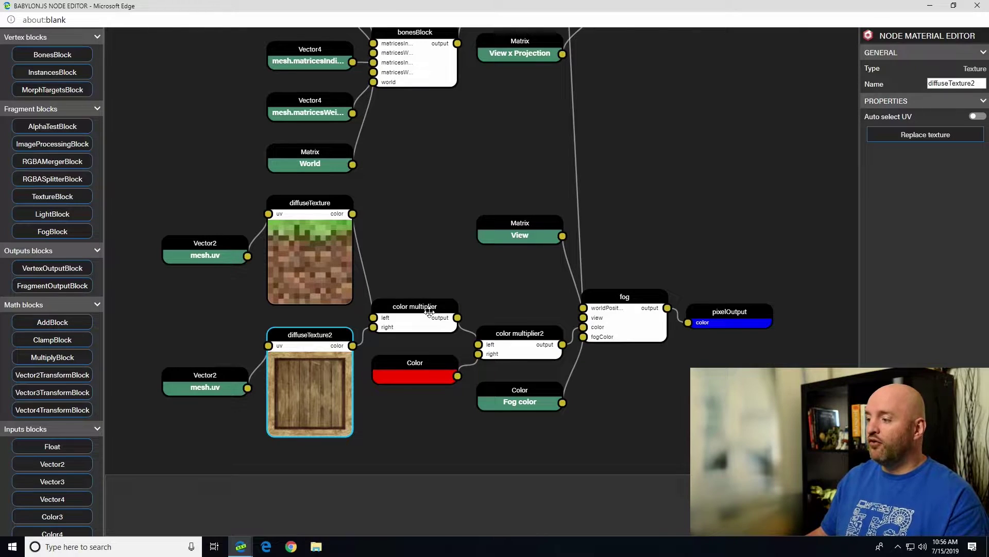
left_click(422, 363)
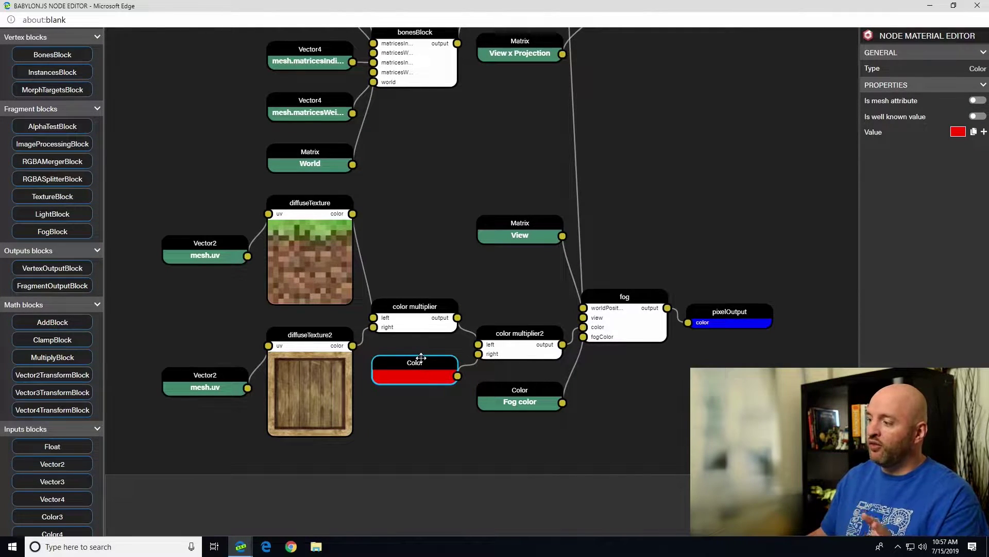
left_click(413, 325)
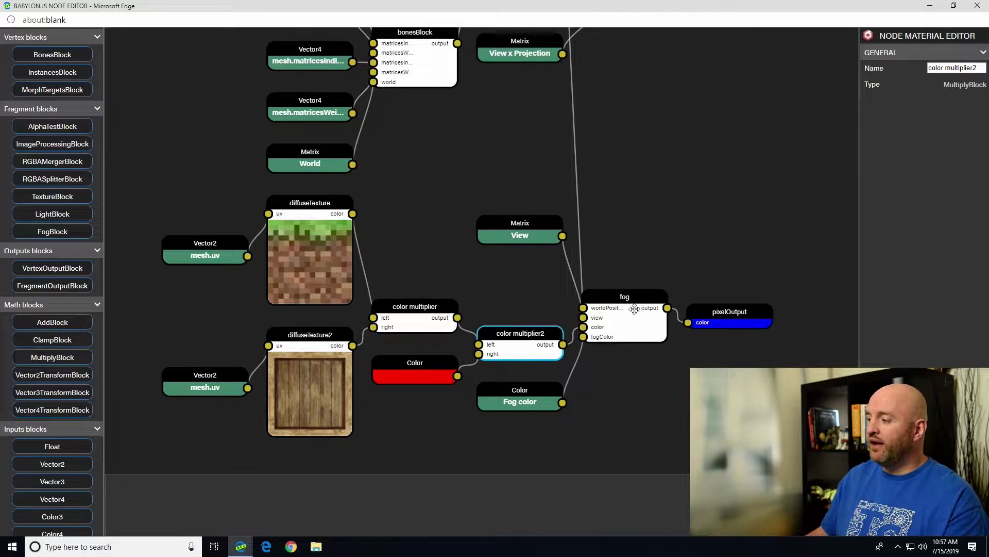
left_click_drag(631, 311, 638, 319)
left_click_drag(719, 328, 735, 335)
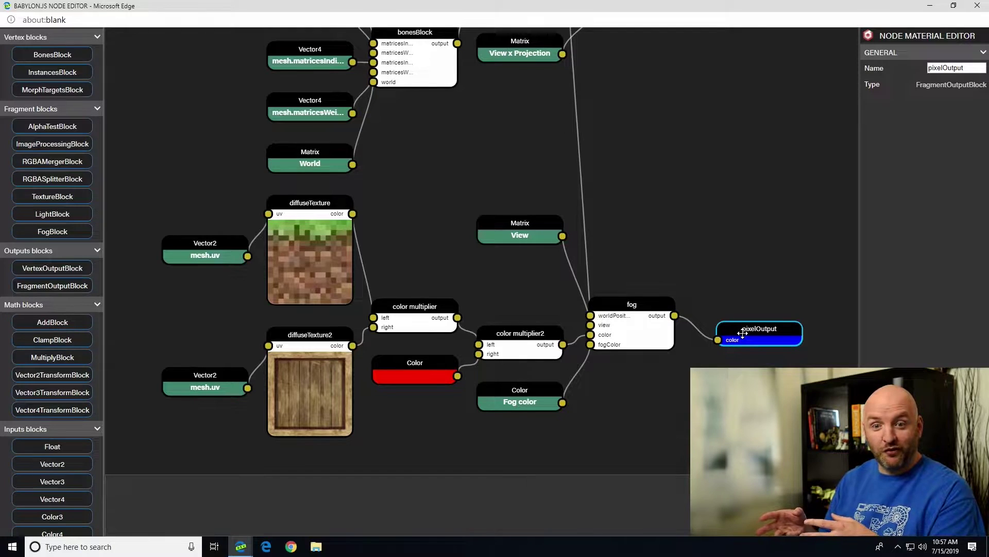
Restore the side-by-side layout, close the scene explorer and inspector, and widen the playground's scene view.
double_click(620, 5)
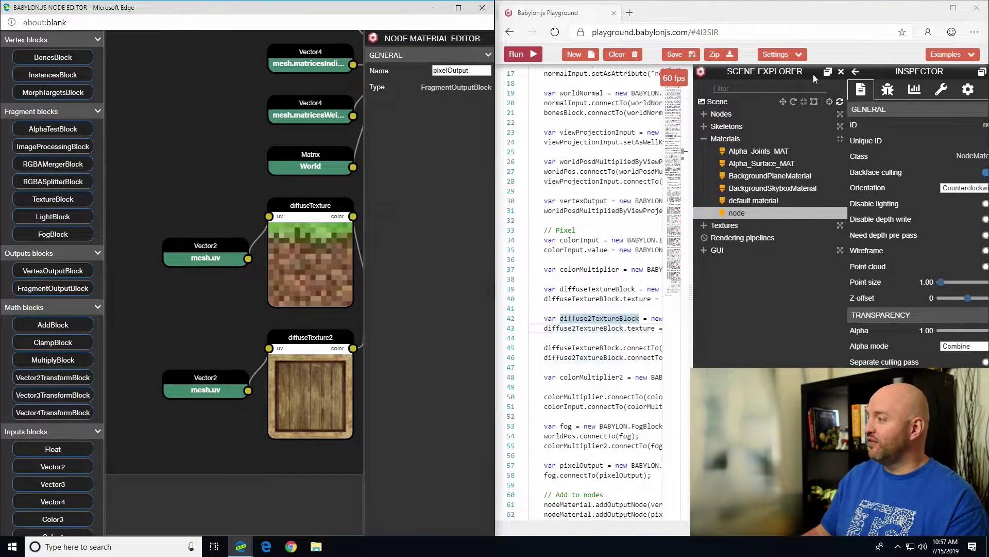
left_click(842, 72)
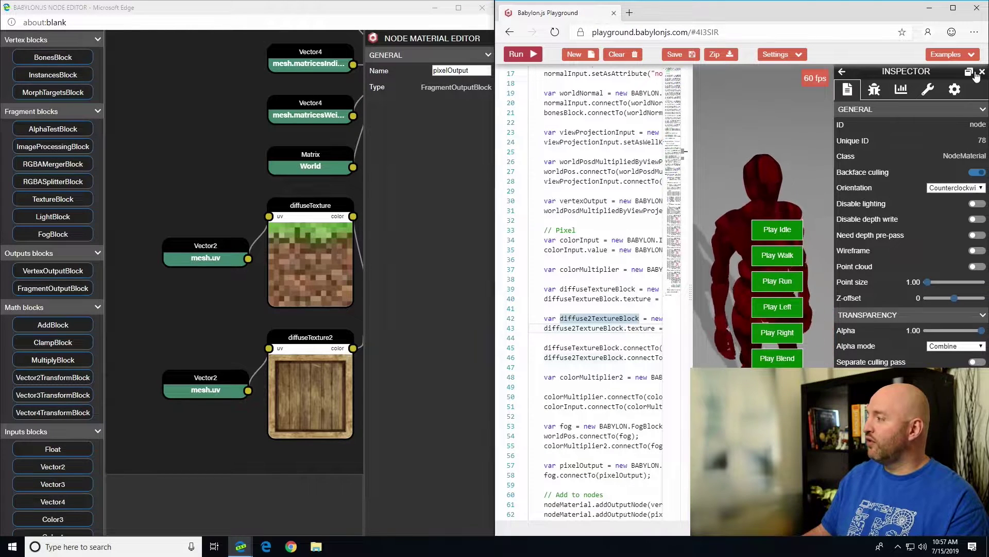
left_click(980, 72)
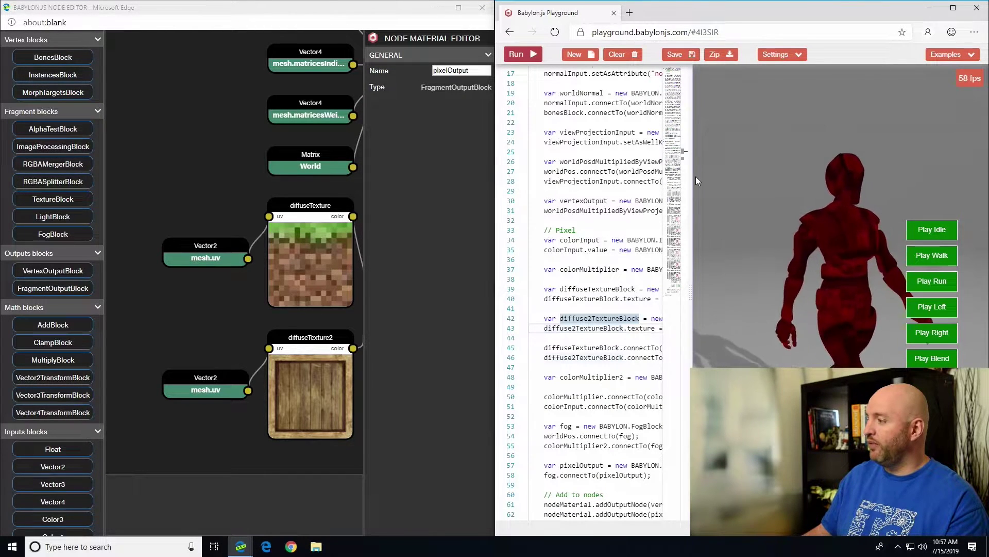
left_click_drag(691, 176, 645, 178)
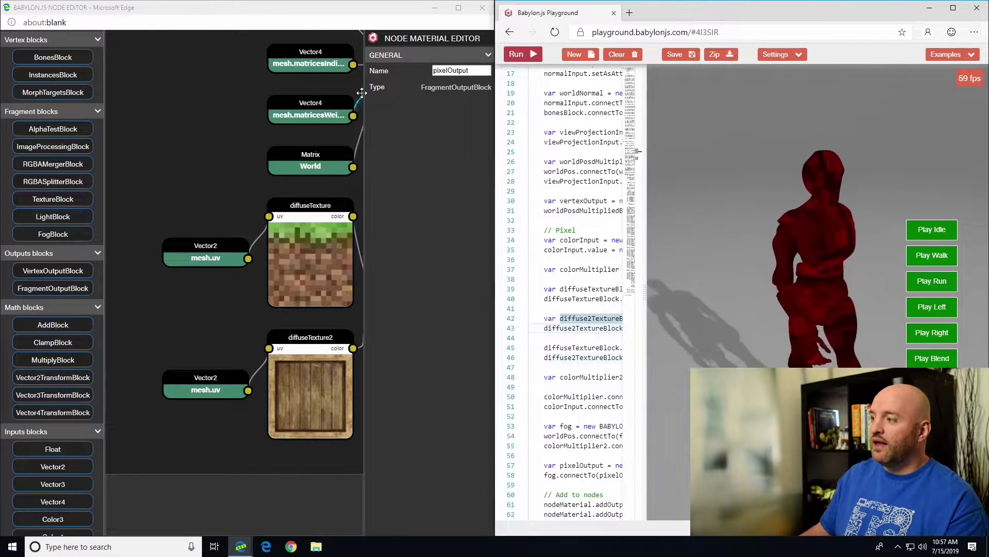
Delete the red Color block and the color multiplier2 block from the node graph.
left_click_drag(194, 137, 109, 133)
left_click_drag(345, 148, 275, 102)
left_click(265, 331)
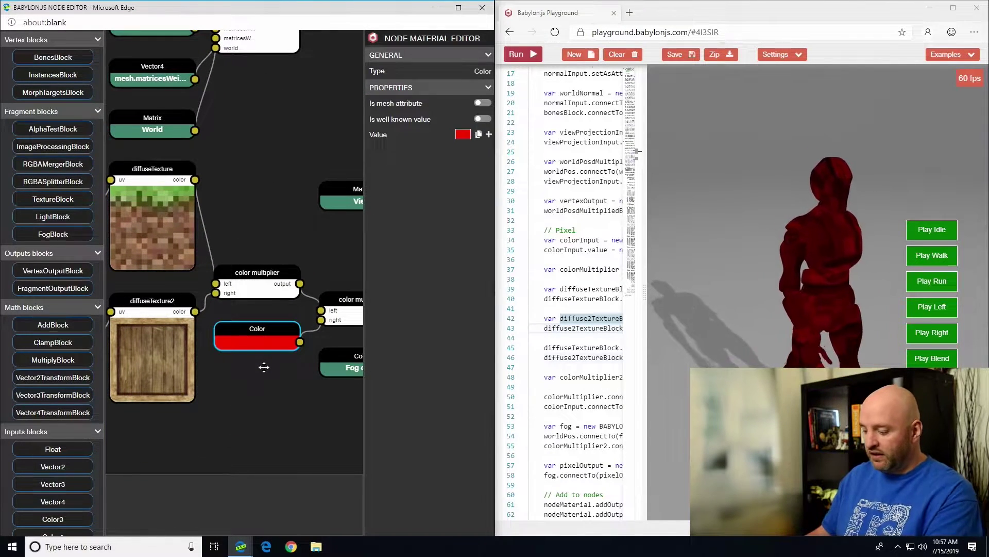
left_click_drag(273, 377, 262, 295)
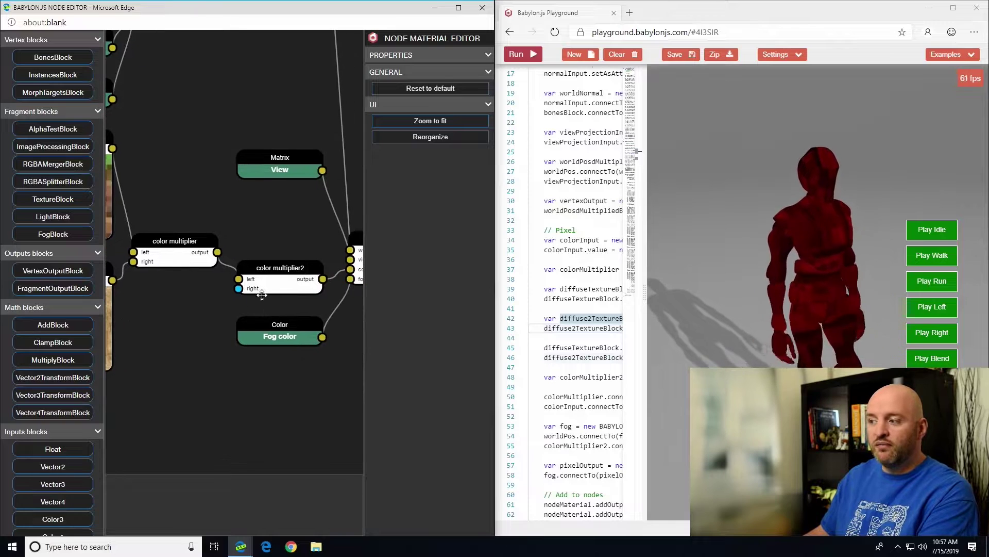
left_click(281, 280)
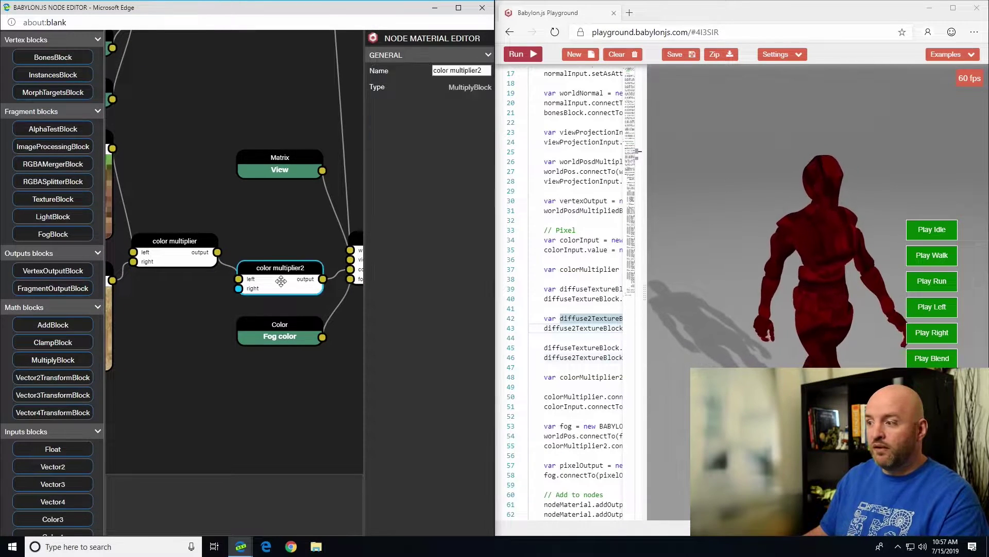
key("Delete")
Connect the color multiplier's output to the fog block's color input and check the character in the scene.
mouse_move(183, 205)
left_mouse_down()
mouse_move(279, 219)
mouse_move(180, 198)
left_mouse_up()
left_click(170, 206)
left_click(163, 315)
left_click(178, 255)
left_click_drag(245, 242, 286, 278)
left_click(808, 272)
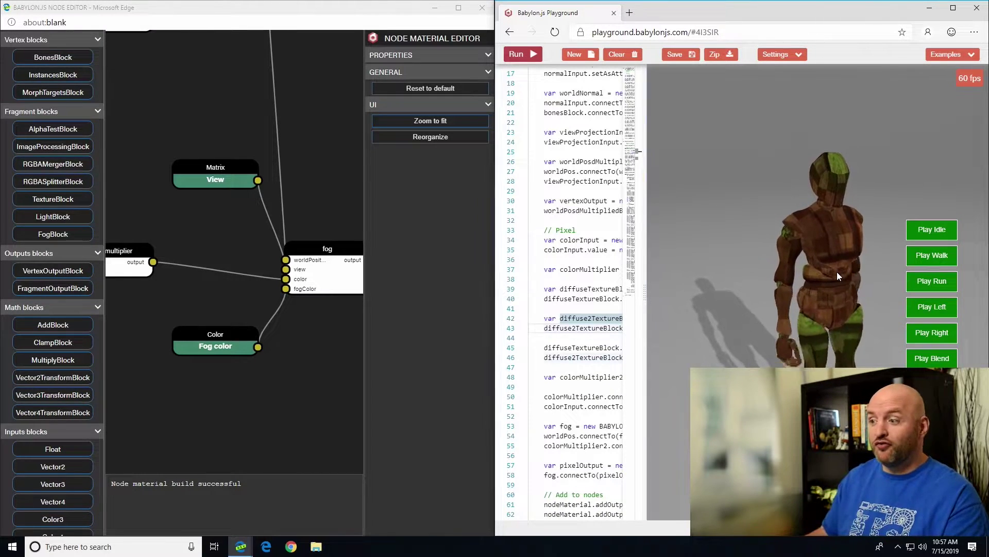
Delete the diffuseTexture2 block, its mesh.uv input and the color multiplier block.
left_click_drag(182, 420, 360, 377)
left_click_drag(252, 359, 313, 381)
left_click(245, 359)
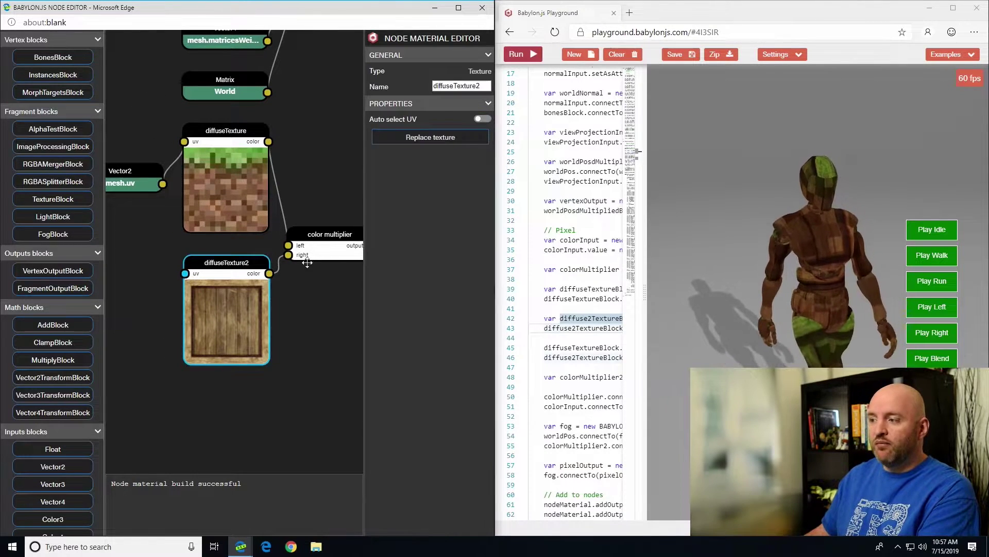
key("Delete")
left_click_drag(306, 291, 192, 389)
left_click_drag(144, 292, 247, 376)
Connect the diffuseTexture block's color output directly to the fog block's color input.
left_click_drag(300, 337, 218, 293)
left_click_drag(168, 273, 308, 315)
left_click(822, 292)
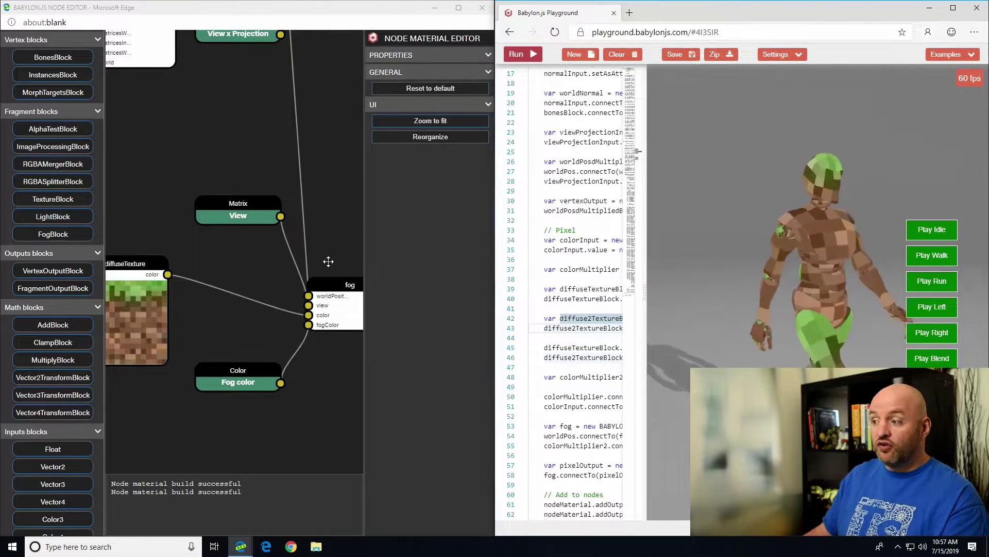
Delete the fog block from the node graph.
left_click_drag(328, 261, 230, 245)
left_click(240, 281)
left_click_drag(270, 341, 301, 338)
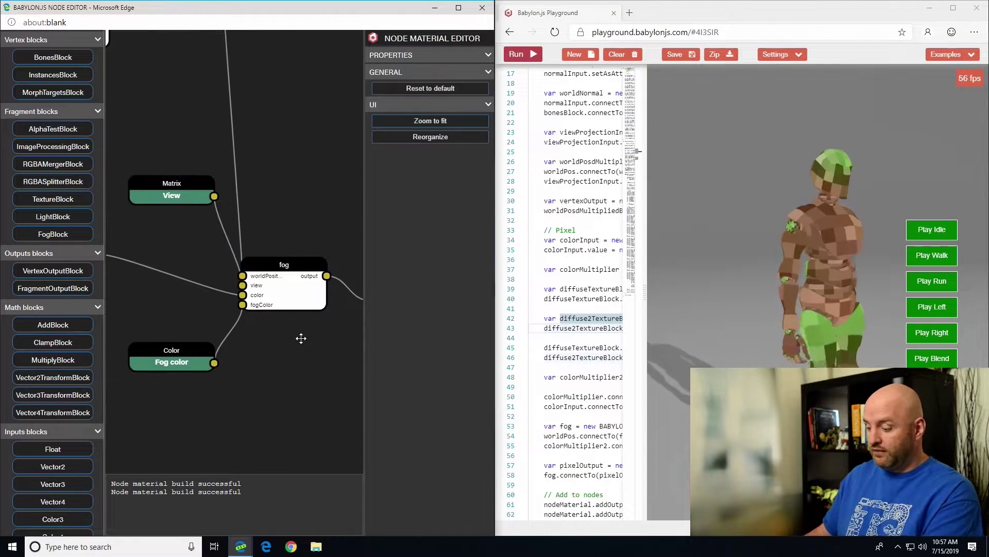
left_click(287, 279)
key("Delete")
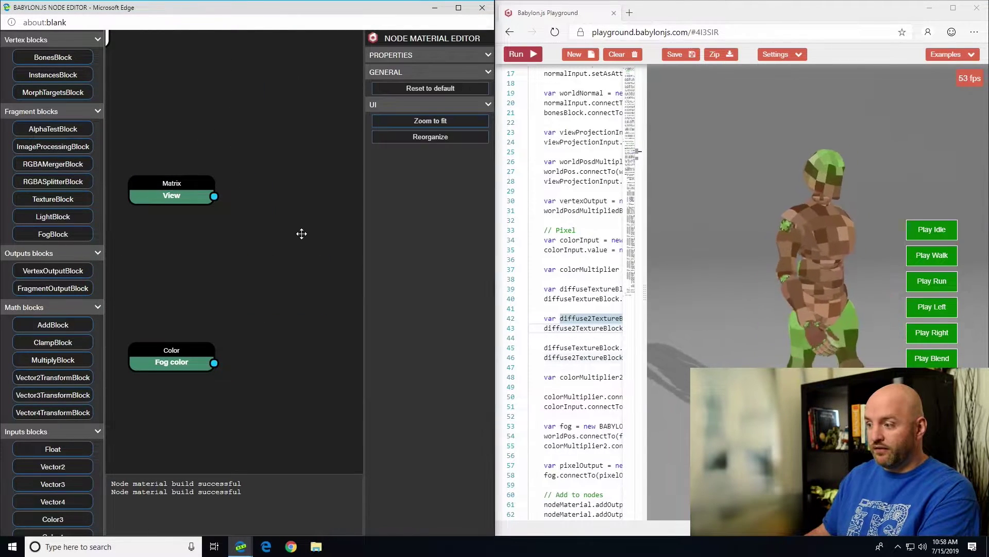
left_click_drag(301, 233, 331, 232)
left_click_drag(213, 371, 188, 347)
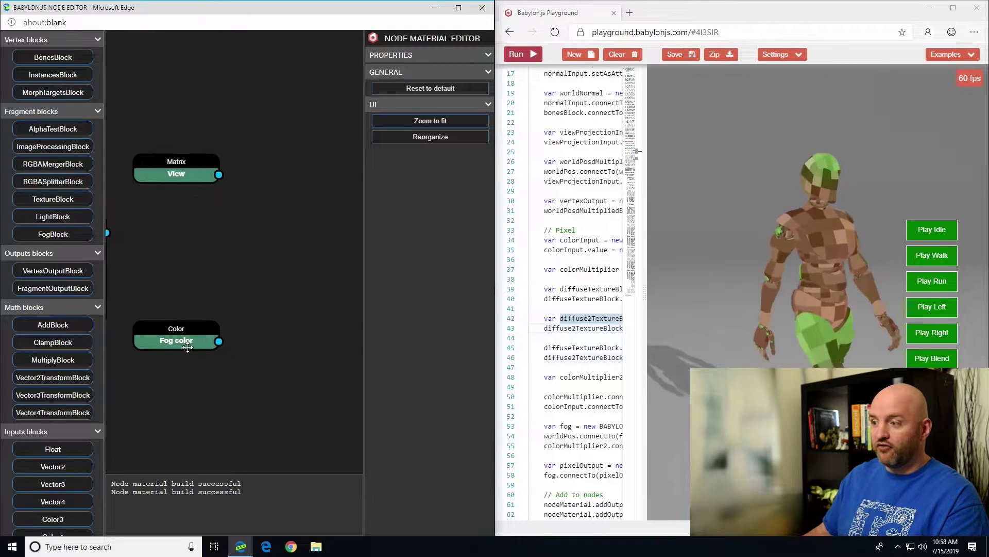
Delete the Fog color and View matrix input blocks from the node graph.
left_click(187, 347)
key("Delete")
left_click(198, 176)
key("Delete")
Connect the diffuseTexture block's color output to the pixelOutput block's color input and check the character in the scene.
left_click_drag(190, 257, 237, 268)
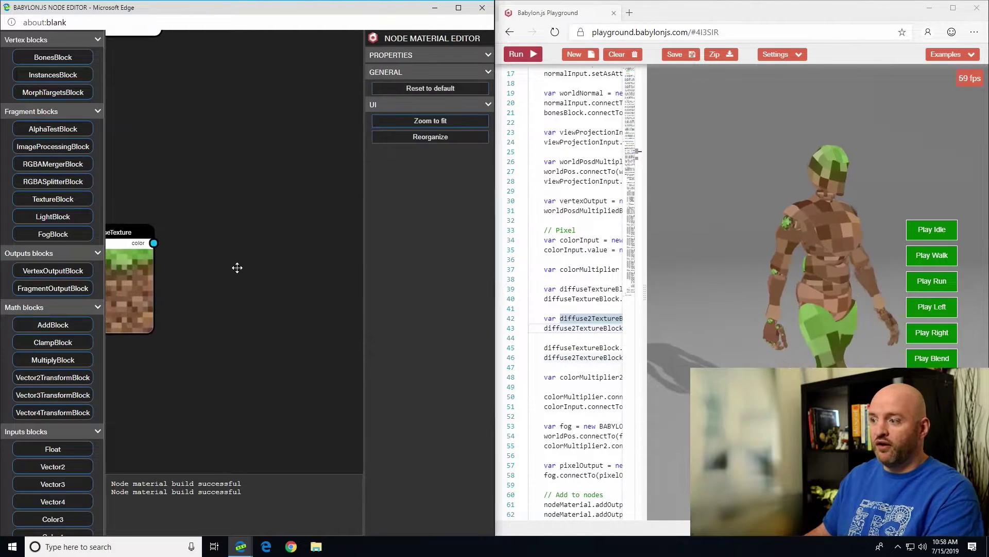
left_click_drag(135, 258, 335, 269)
left_click_drag(324, 180, 177, 161)
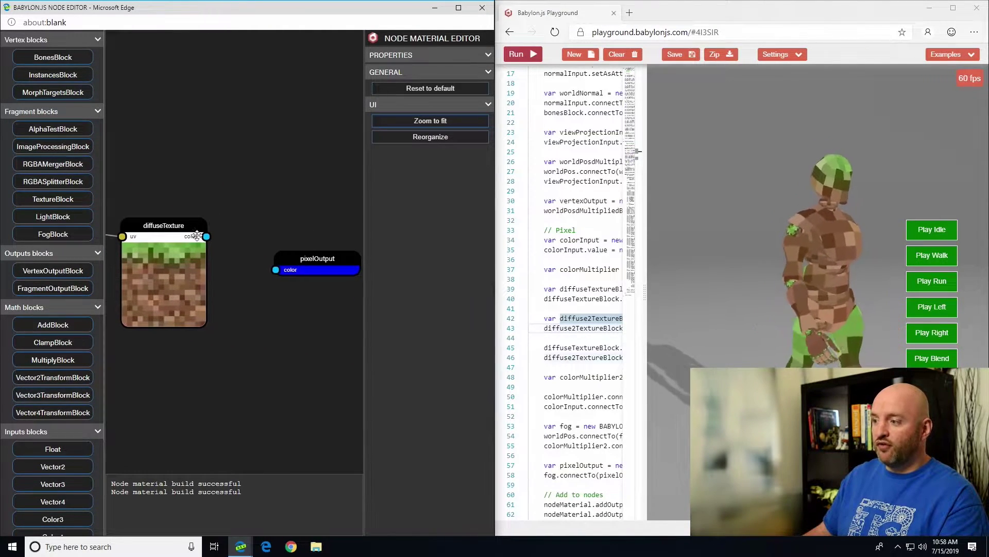
left_click_drag(198, 235, 275, 269)
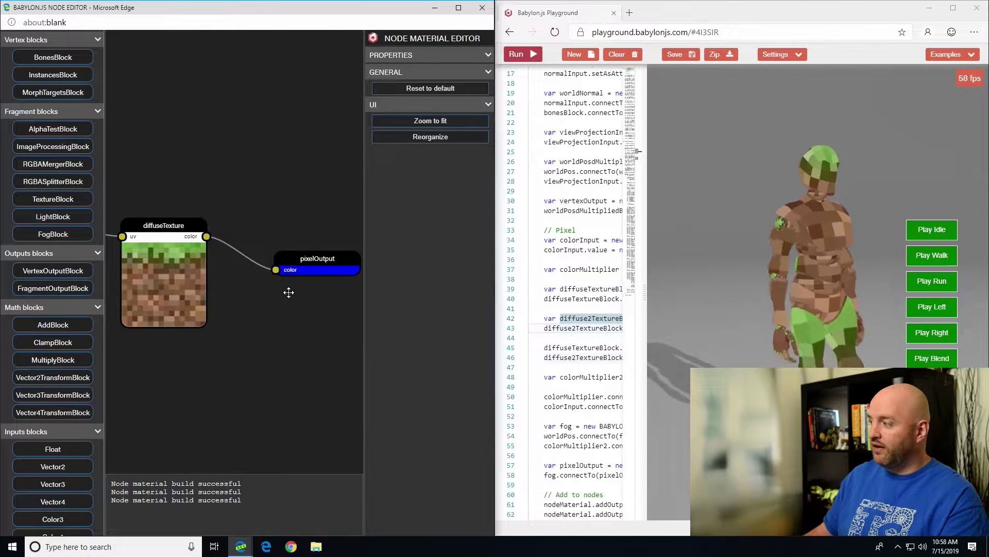
left_click_drag(858, 282, 775, 277)
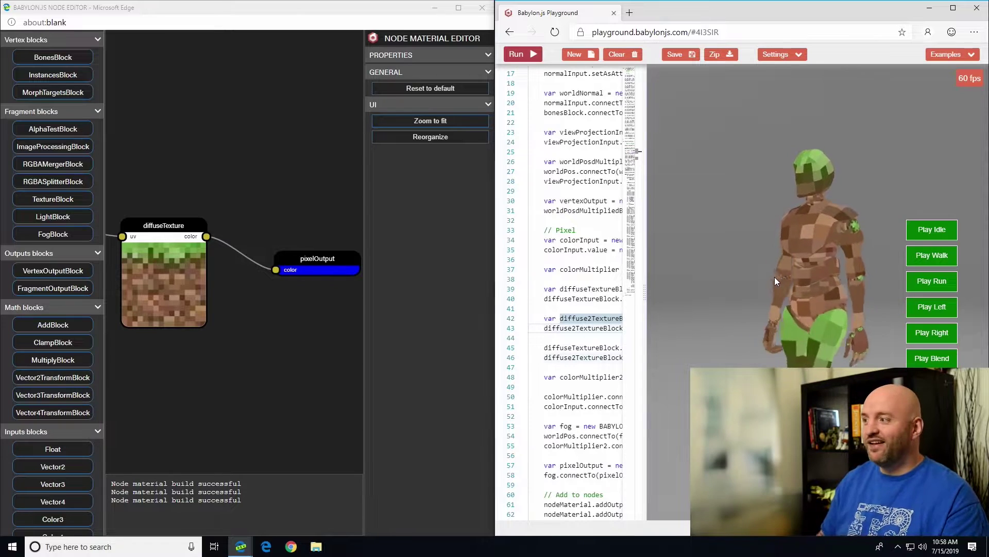
scroll(221, 173, "down", 3)
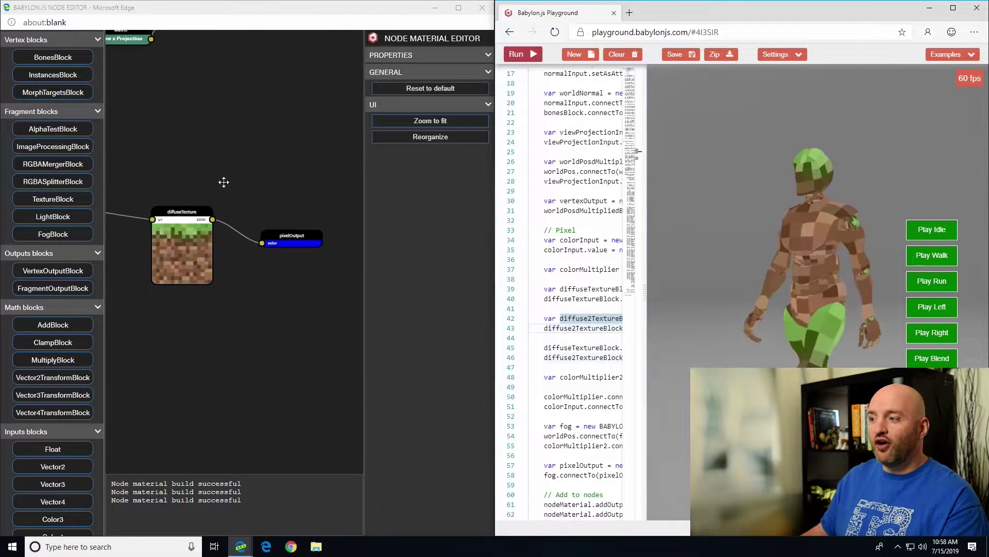
left_click_drag(224, 182, 301, 263)
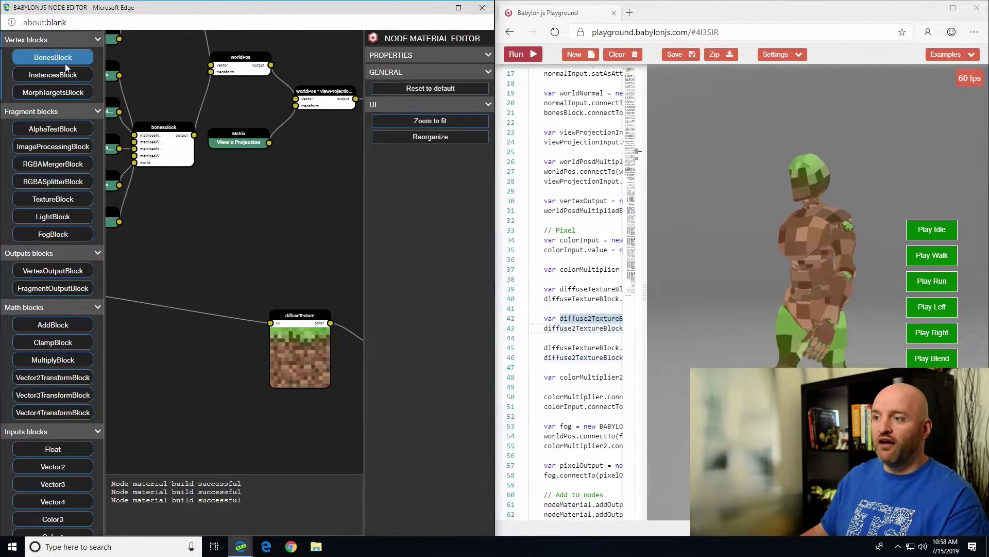
left_click_drag(216, 232, 272, 177)
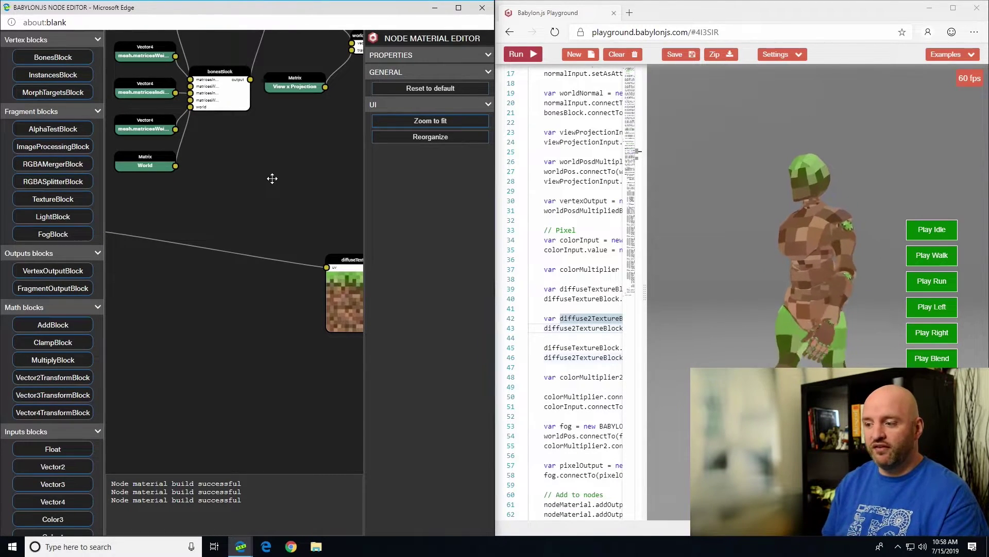
left_click_drag(235, 327, 179, 334)
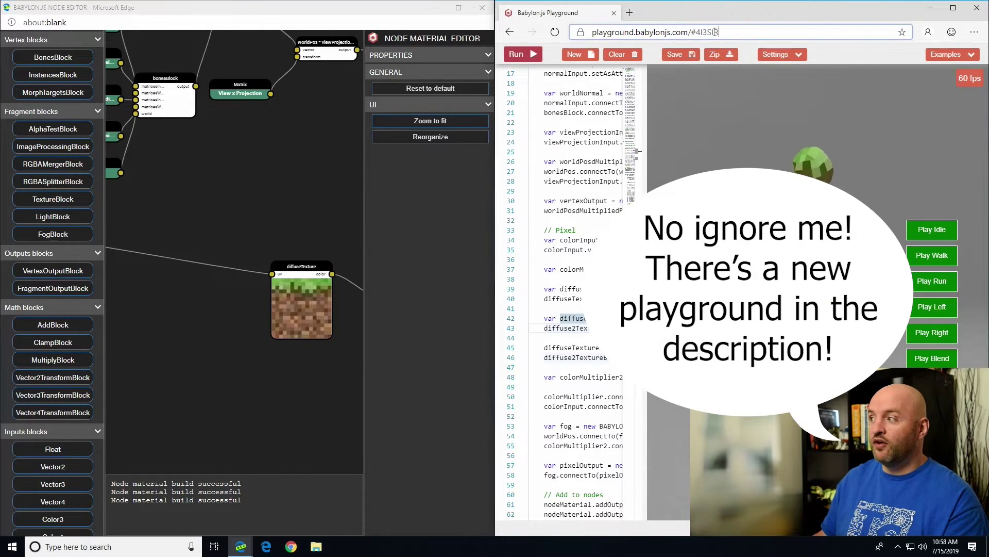
Select the snippet ID #4I3SIR in the playground's web address.
left_click_drag(719, 32, 693, 33)
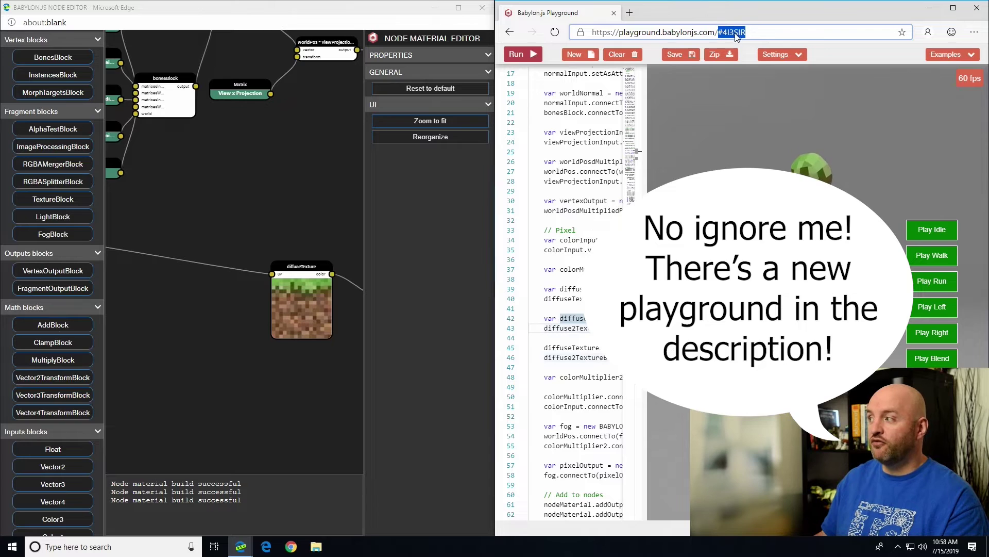